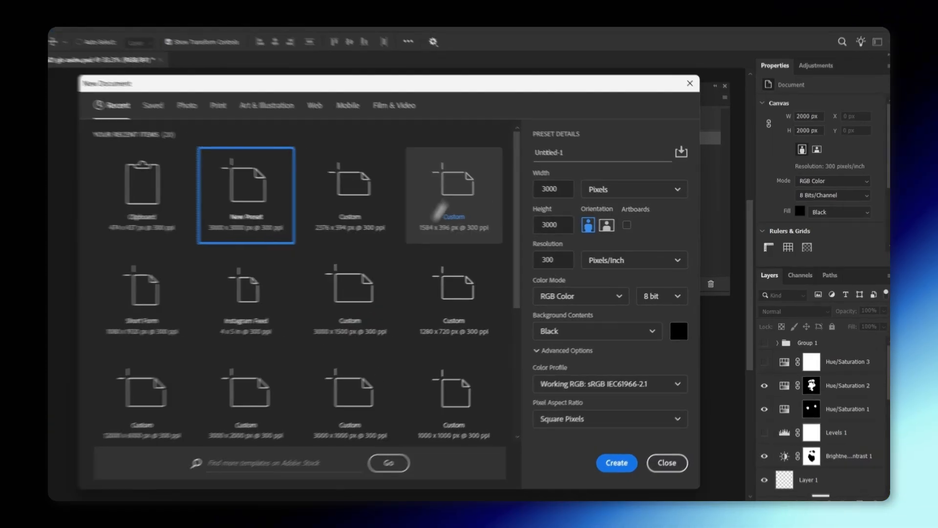
- Create a black 3000 x 3000 px document at 300 pixels/inch and place the snake-and-skull sketch across the whole canvas
double_click(555, 192)
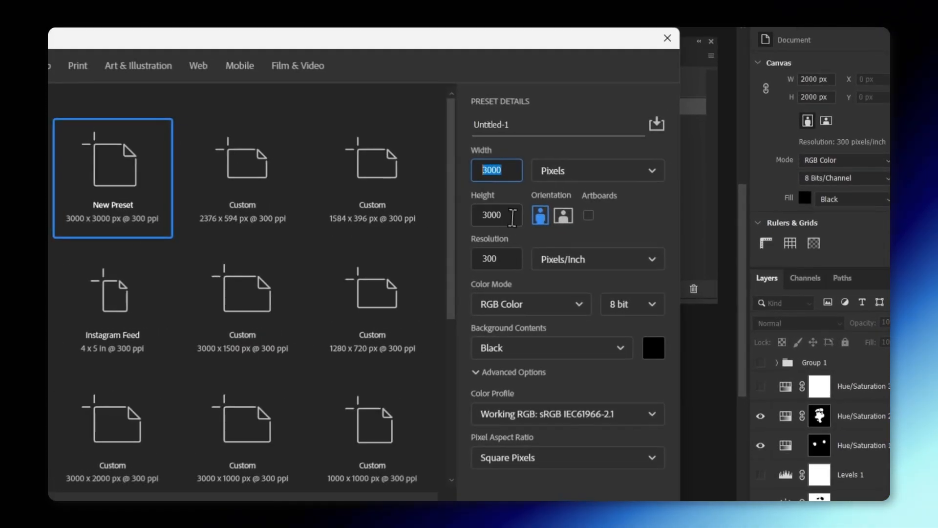
key(Tab)
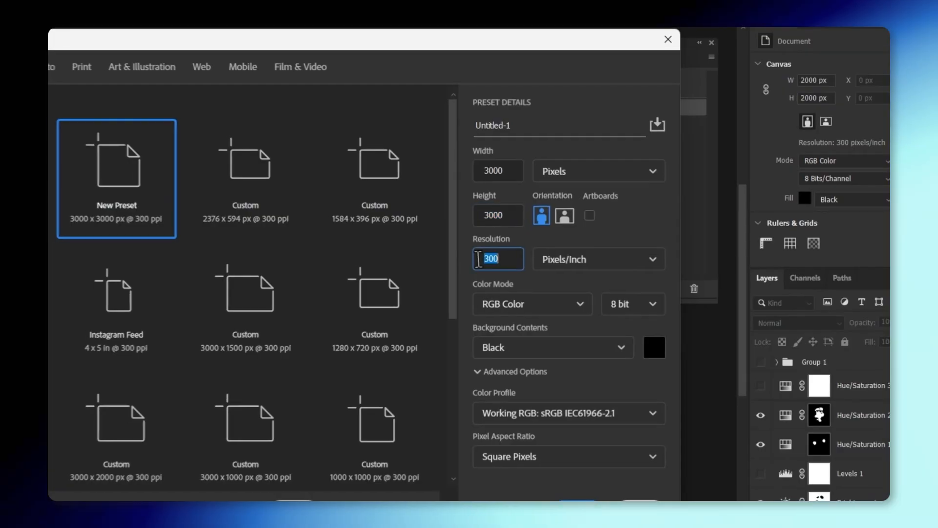
click(567, 511)
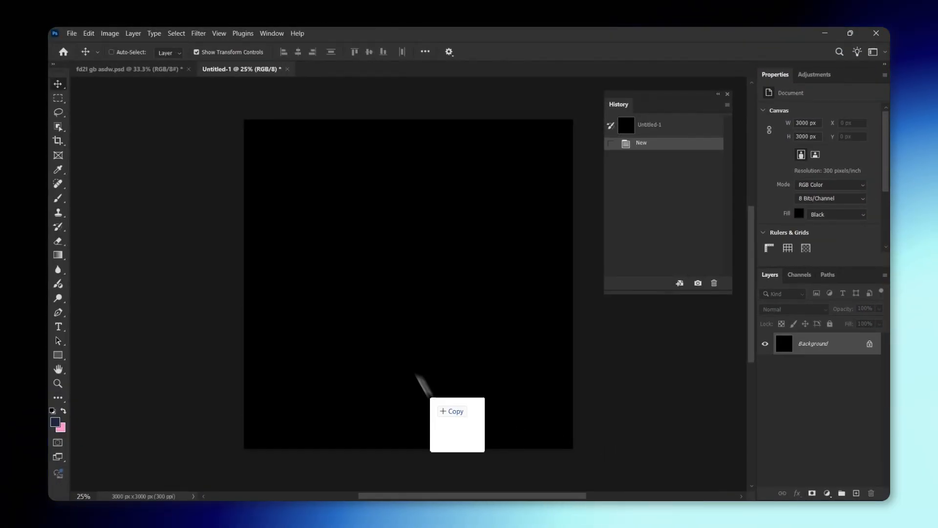
drag(429, 396, 374, 270)
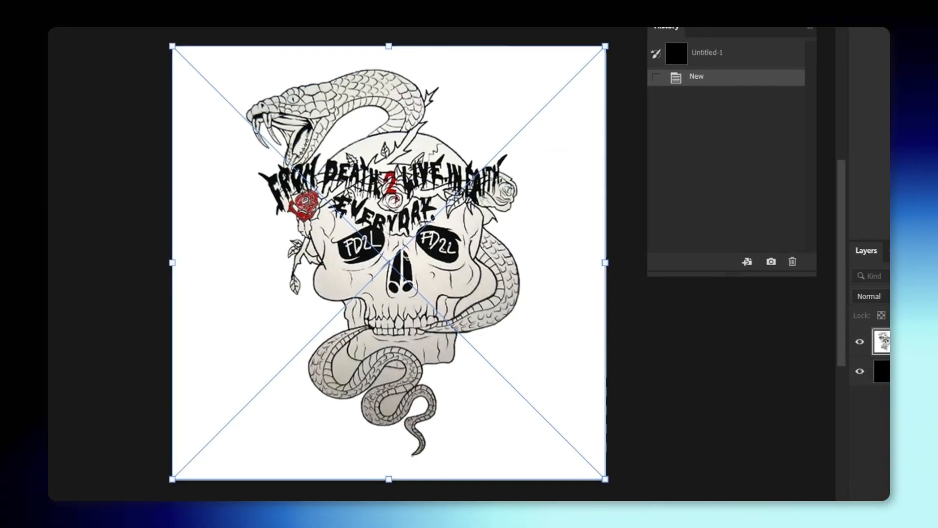
key(Return)
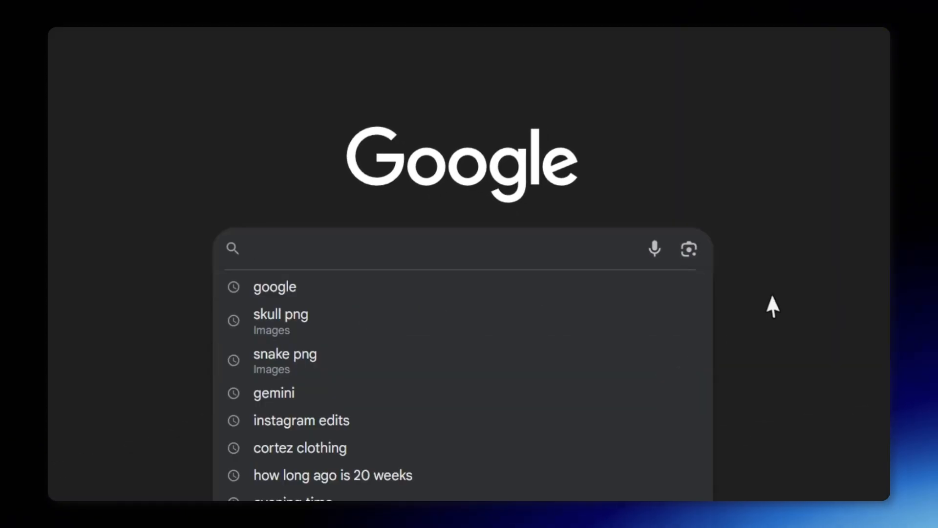
- Switch to Google and search for source images using the terms "Skull" and "Snake PNG"
text(Skull)
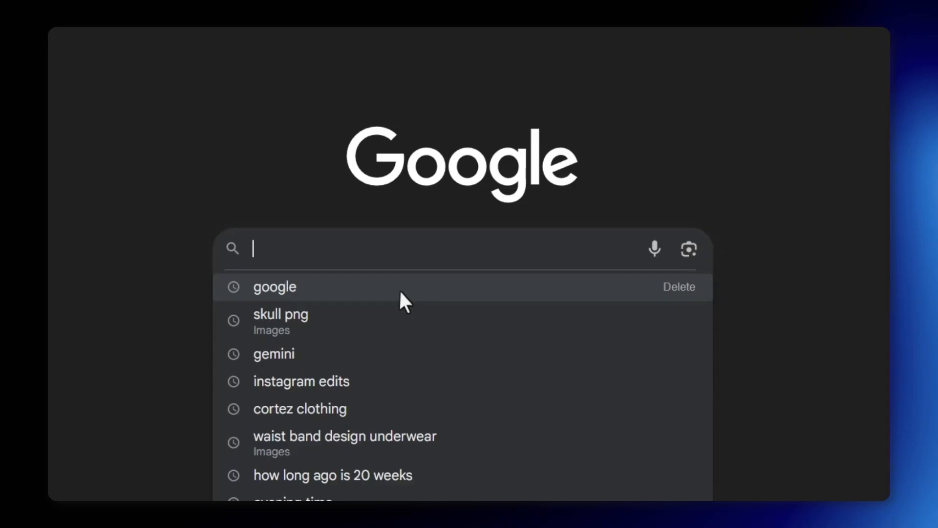
text(Snake PNG)
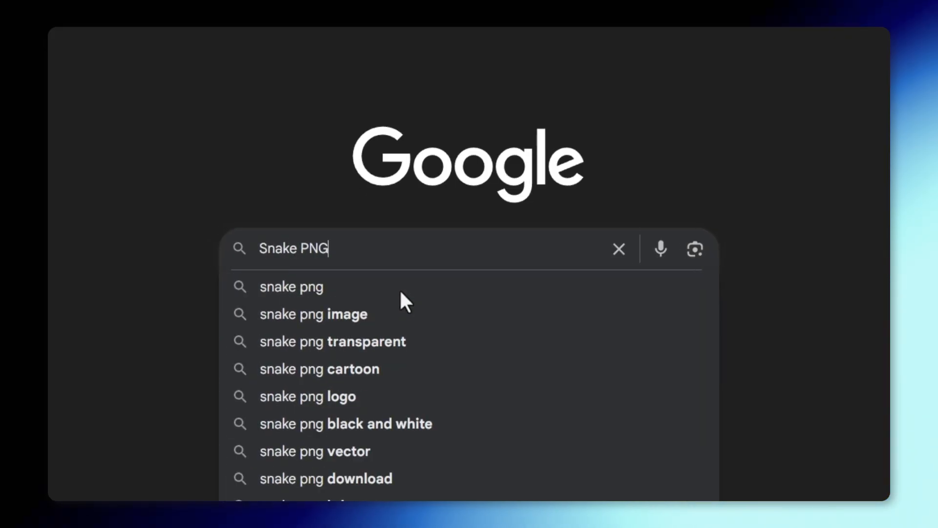
key(Return)
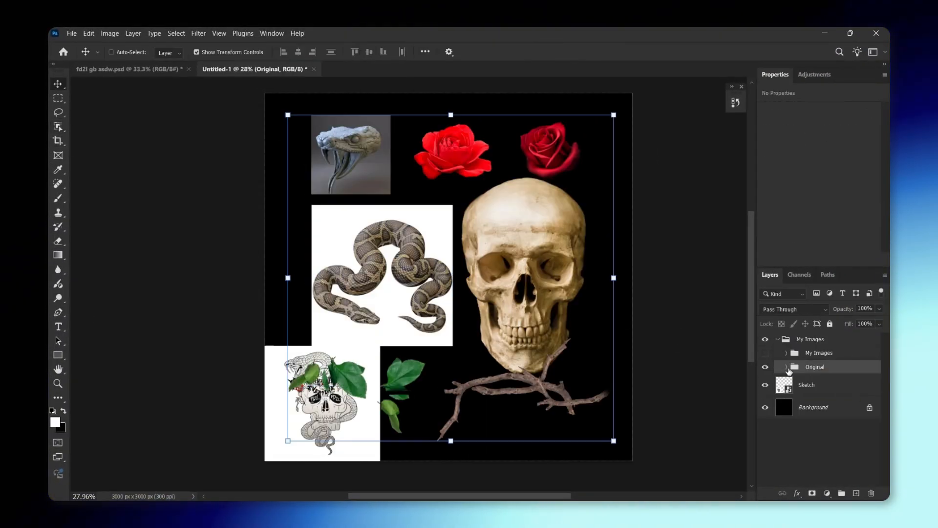
- In Photoshop, hide the other images in the Original group and move the skull to the canvas centre, at X 935 px, Y 593 px
click(786, 367)
scroll(787, 416, down, 5)
click(765, 471)
drag(765, 425, 765, 337)
click(826, 474)
drag(523, 276, 448, 272)
drag(510, 173, 515, 165)
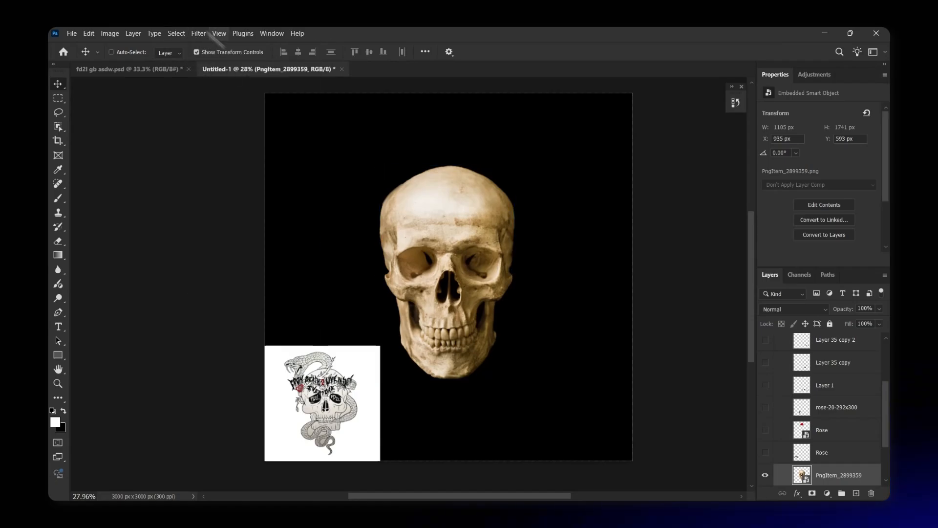
click(219, 33)
click(229, 292)
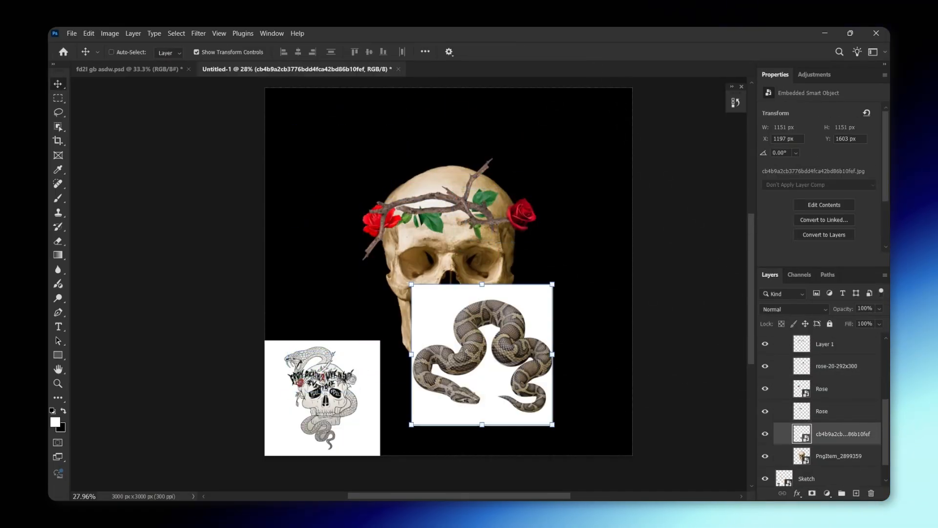
- Cut the snake body out of its white background onto a new layer using on-device processing, and rotate it about 32.5° over the skull's jaw
key(w)
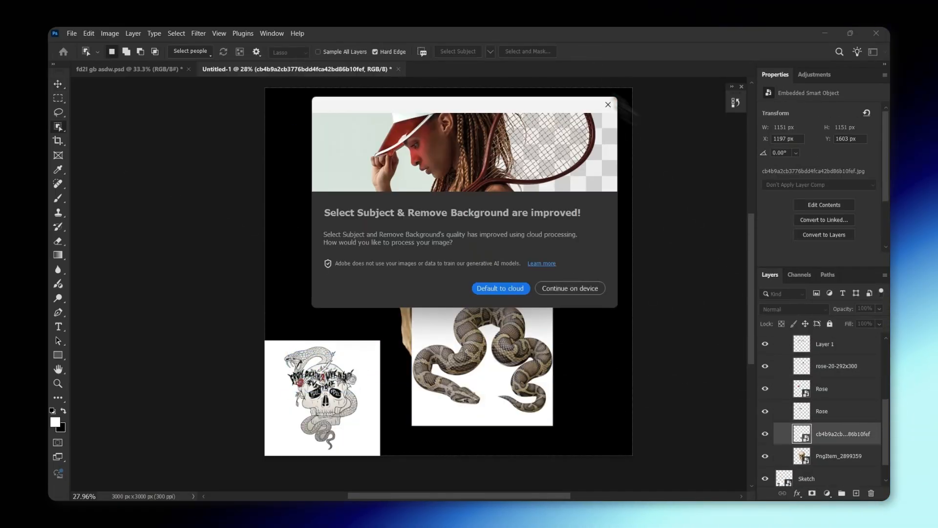
click(570, 299)
click(548, 337)
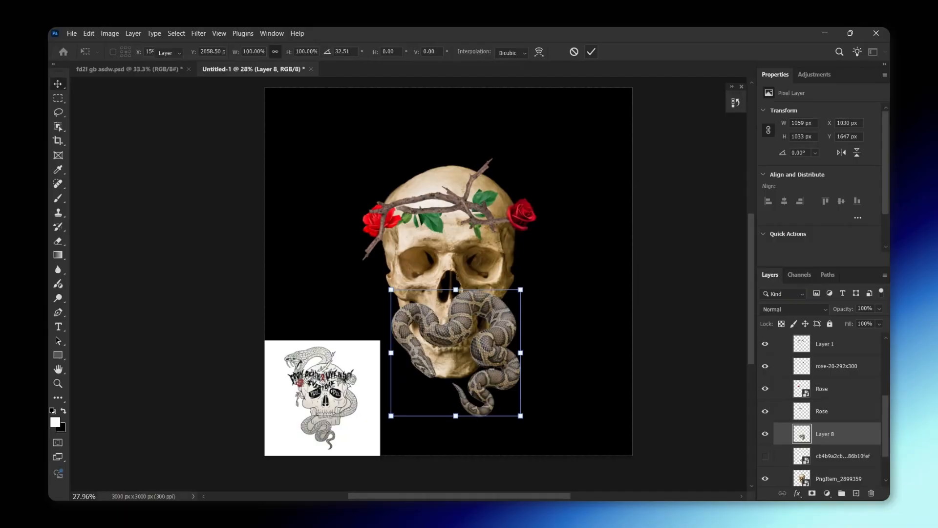
mouse_move(562, 303)
mouse_down()
mouse_move(572, 321)
mouse_move(478, 321)
mouse_up()
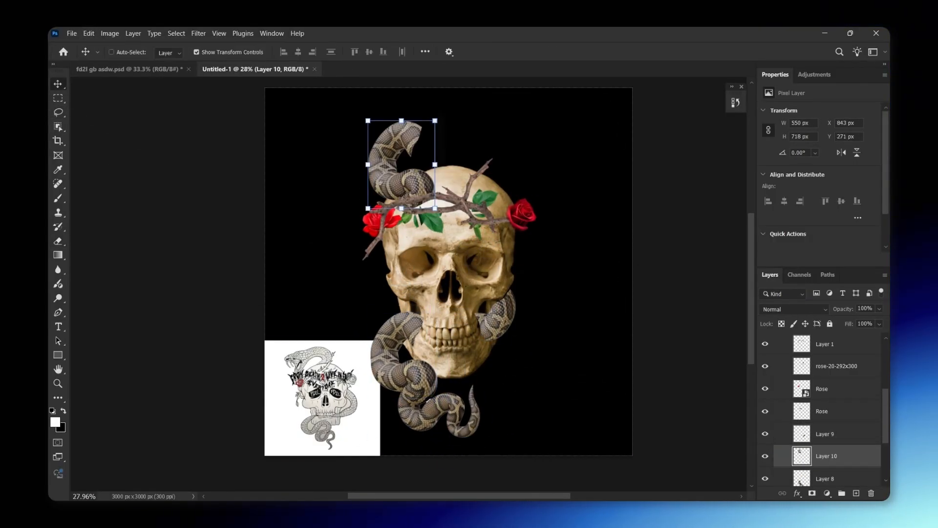
- Transform and reshape the upper snake segment so that it curves over the top of the skull as the snake's neck
drag(442, 113, 466, 169)
key(Return)
click(88, 33)
mouse_move(132, 288)
click(268, 480)
drag(446, 131, 470, 109)
drag(481, 103, 500, 149)
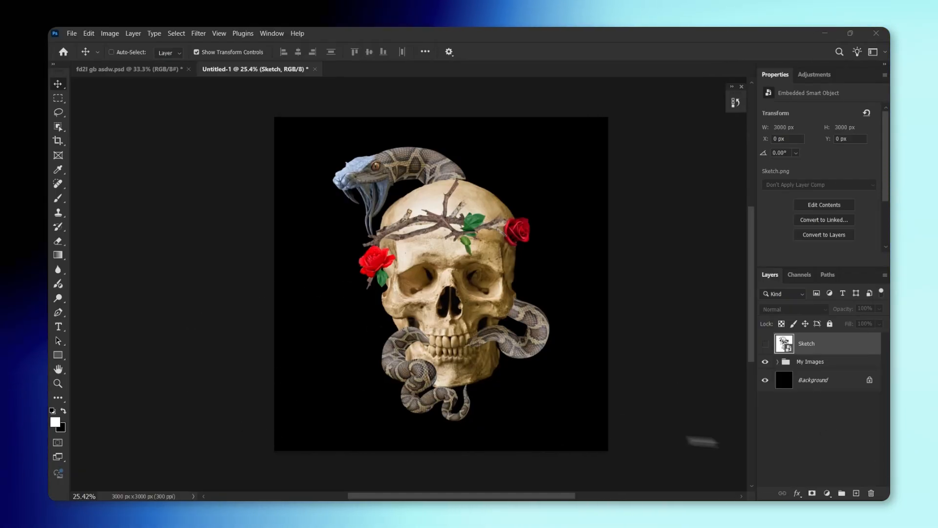
- Compare the composite with the original drawing by showing and hiding the Sketch layer
click(765, 343)
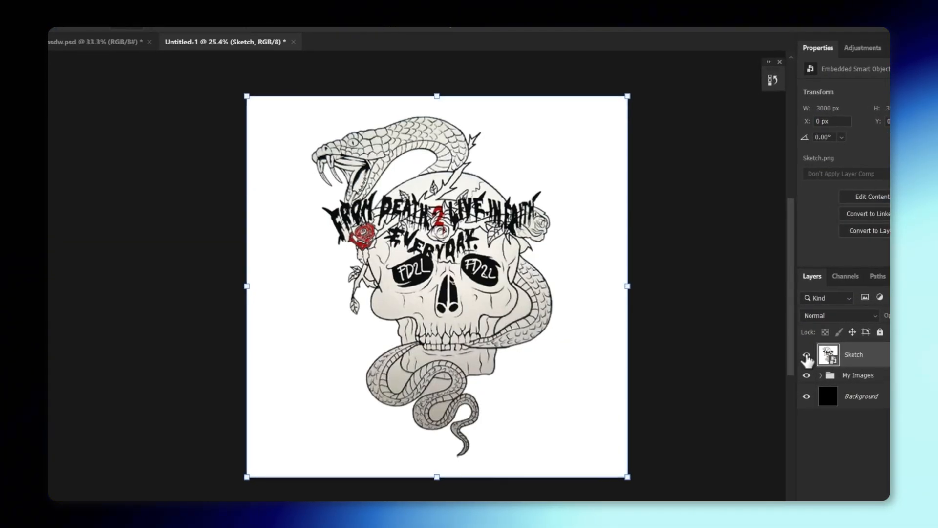
click(806, 356)
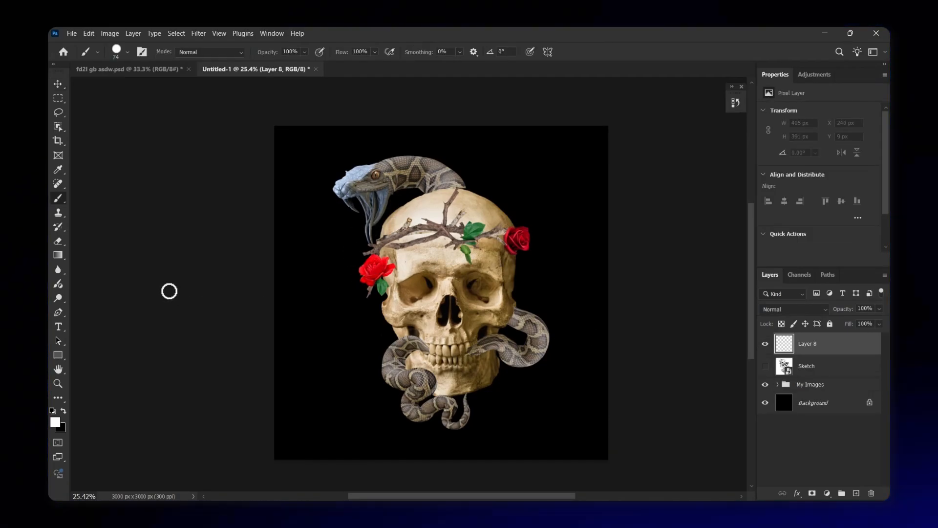
- Add a black-to-white Gradient Map adjustment layer above the Sketch layer to turn the artwork greyscale
scroll(188, 292, up, 2)
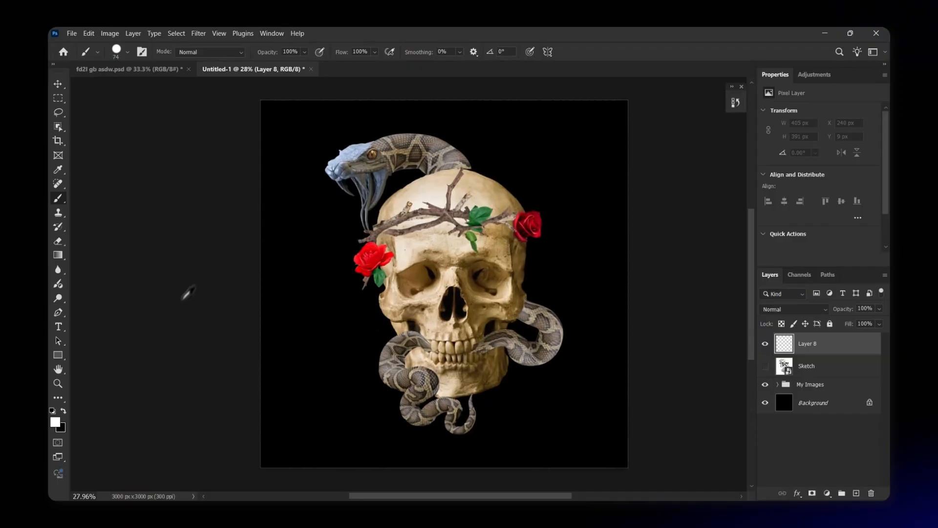
scroll(288, 259, up, 6)
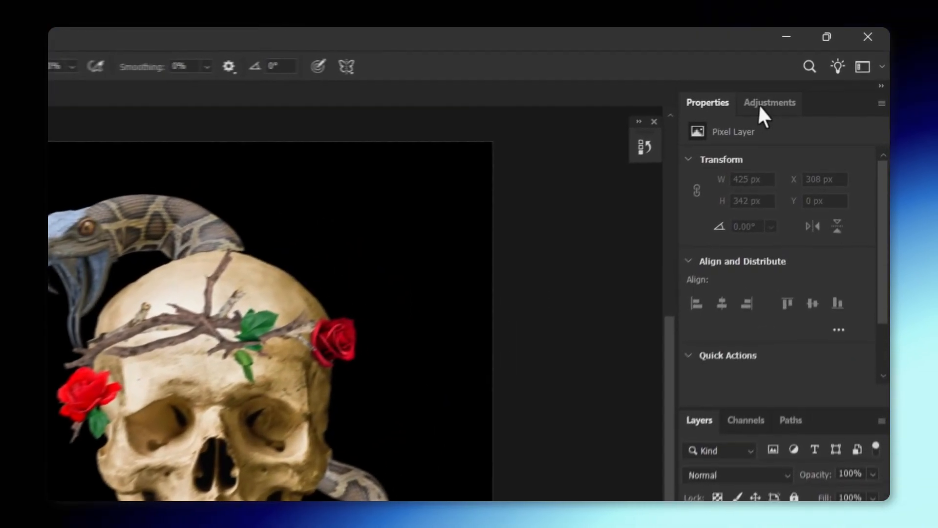
click(813, 75)
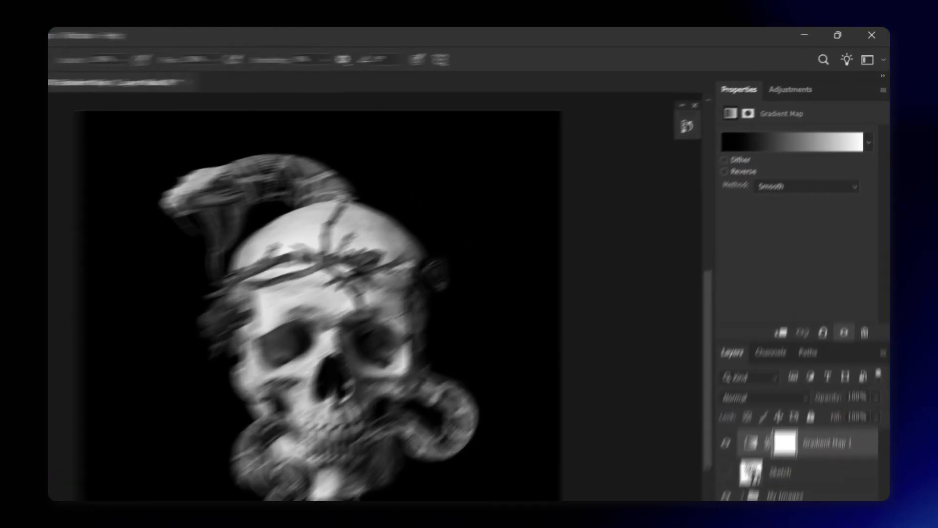
- Add a Brightness/Contrast adjustment layer with brightness 47 and invert its mask to black
click(814, 75)
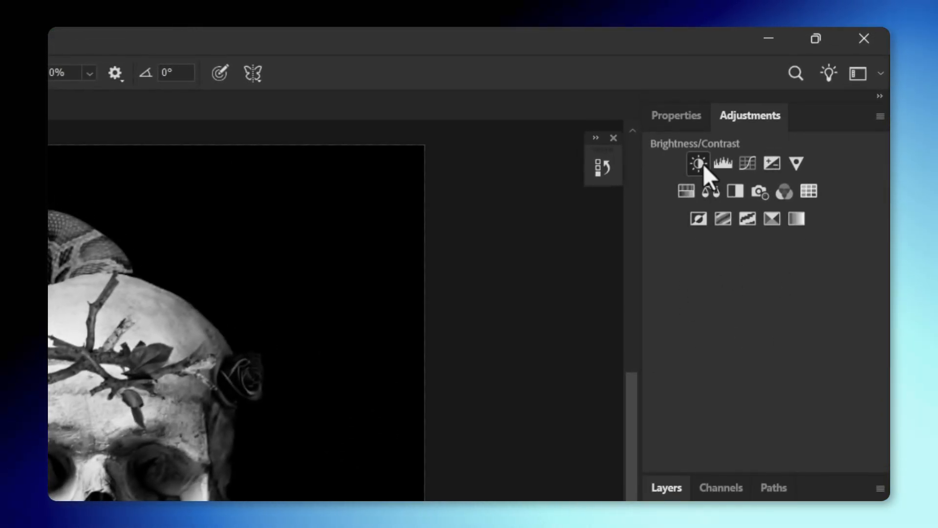
click(701, 163)
drag(757, 229, 789, 236)
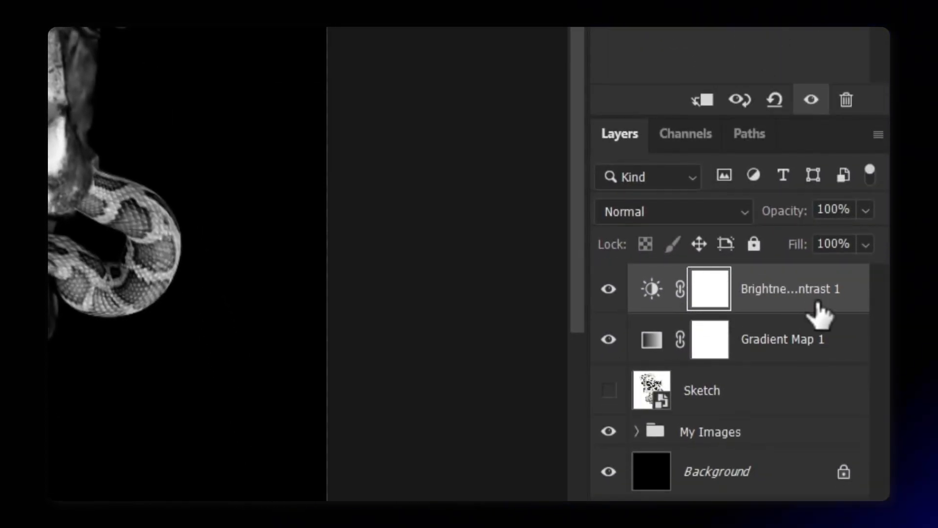
key(ctrl+i)
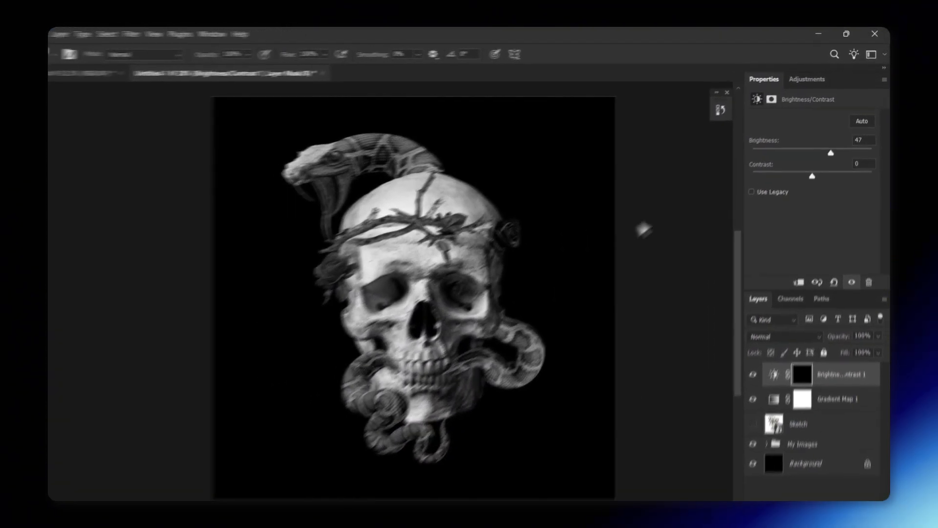
- Add a second Brightness/Contrast adjustment layer with brightness -77 and invert its mask to black
click(806, 79)
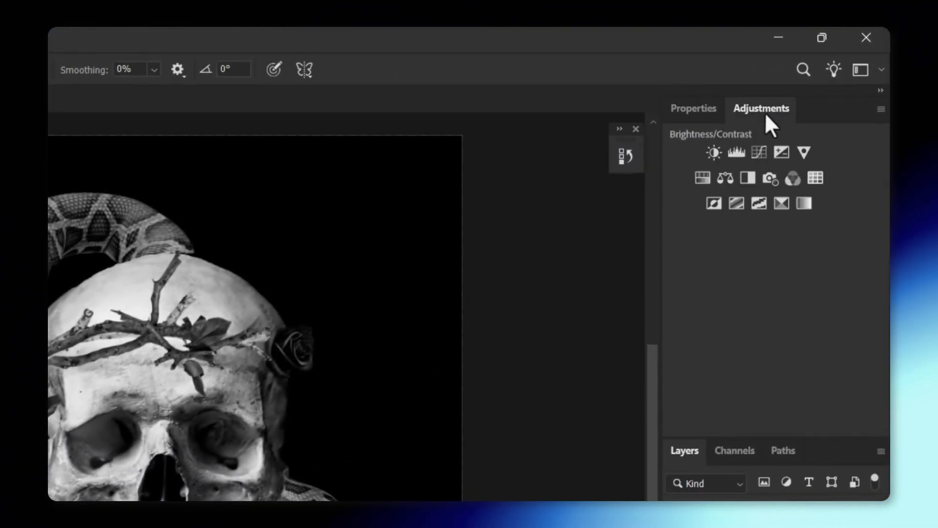
click(714, 152)
drag(769, 219, 720, 227)
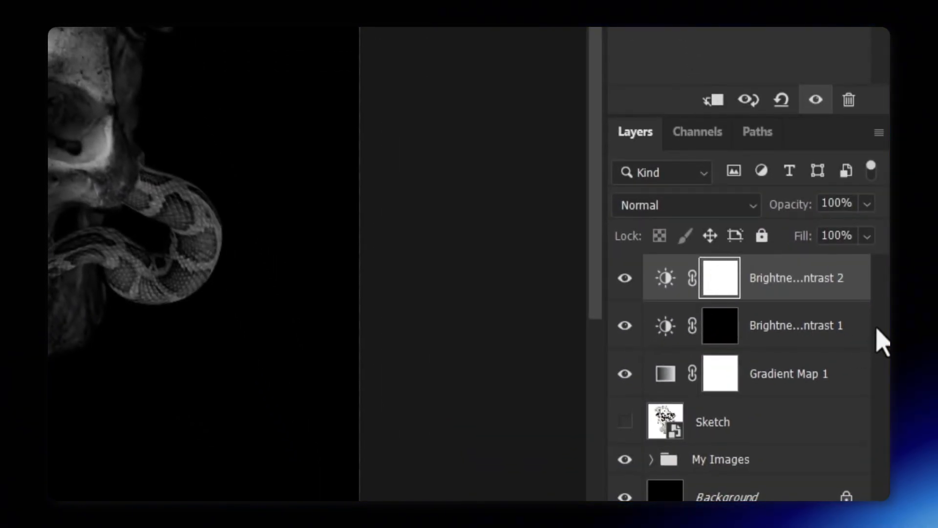
key(ctrl+i)
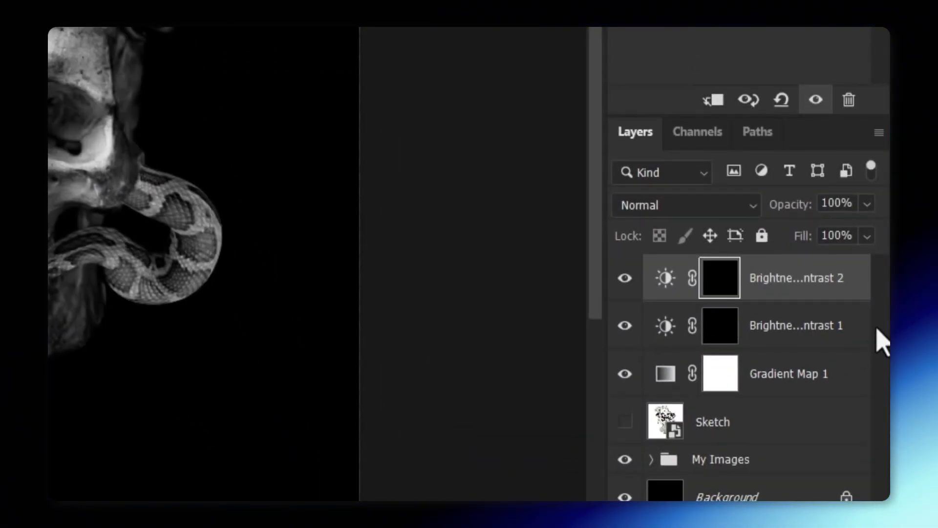
- Paint white with a soft brush on the Light adjustment layer's mask to brighten the front and left side of the skull
click(790, 339)
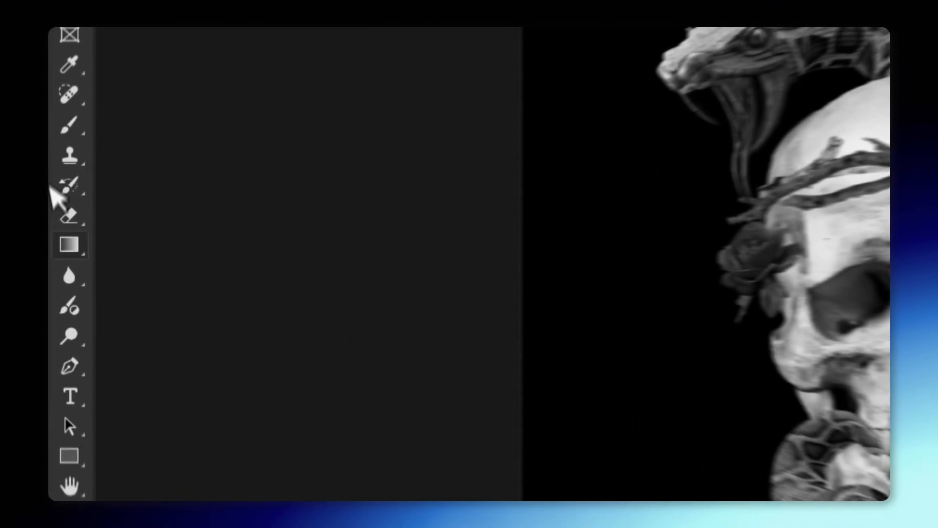
click(73, 122)
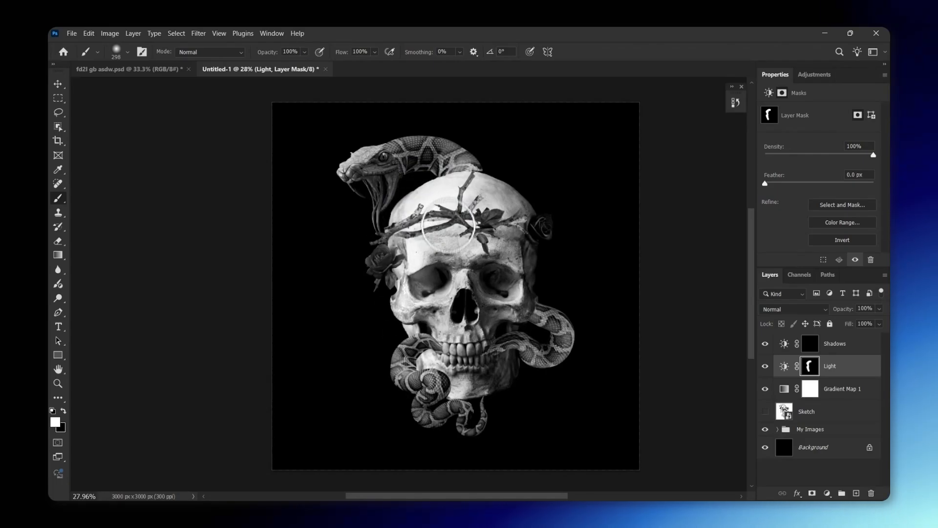
drag(448, 224, 455, 369)
drag(408, 301, 450, 301)
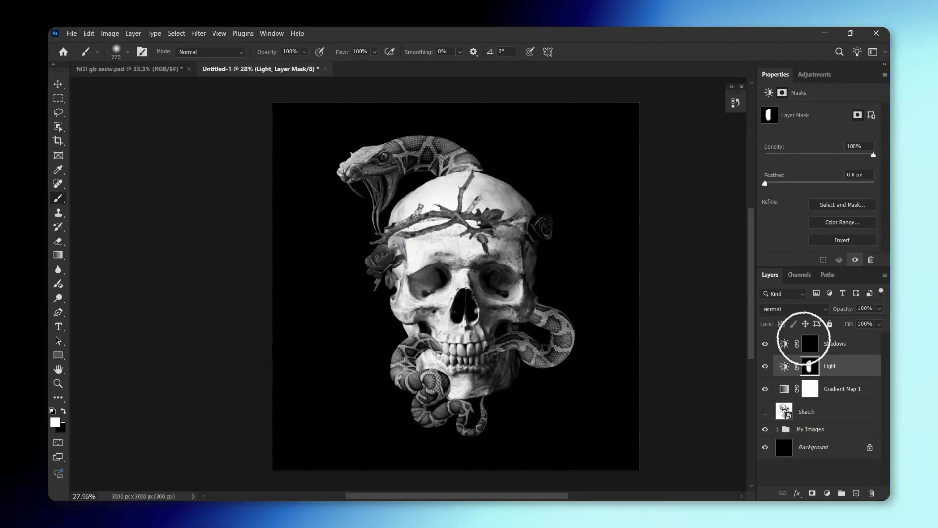
- Paint white on the Shadows adjustment layer's mask to darken the right side of the skull, and reselect the Light layer
drag(459, 416, 493, 244)
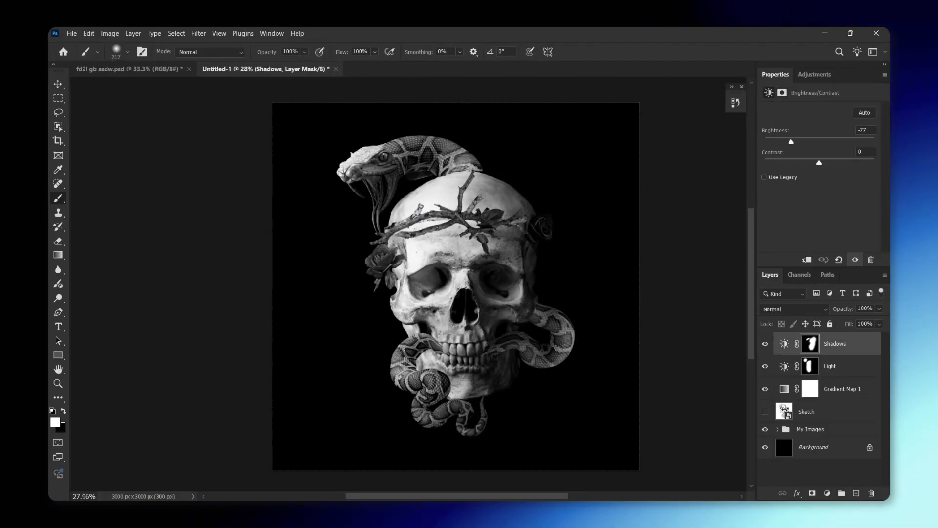
click(830, 366)
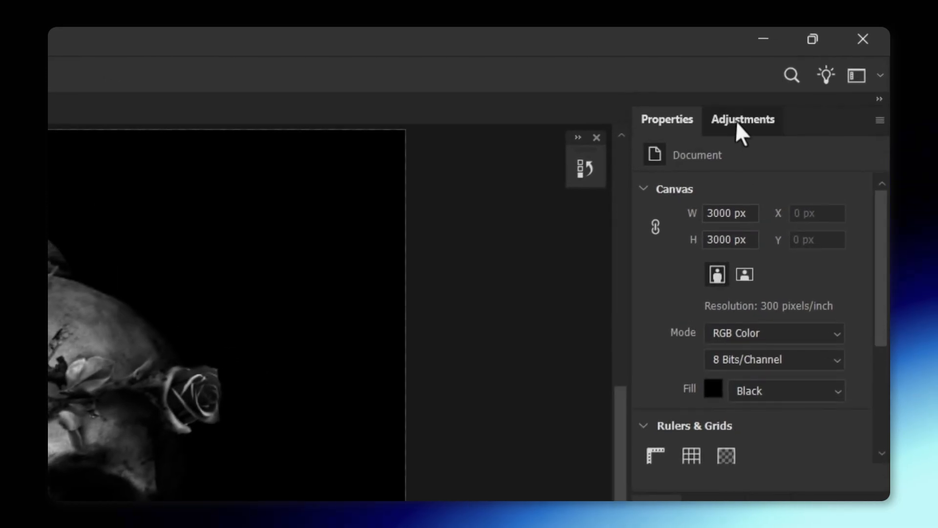
- Add another Gradient Map adjustment layer and insert a red colour stop in the middle of its black-to-white gradient
click(812, 75)
click(790, 228)
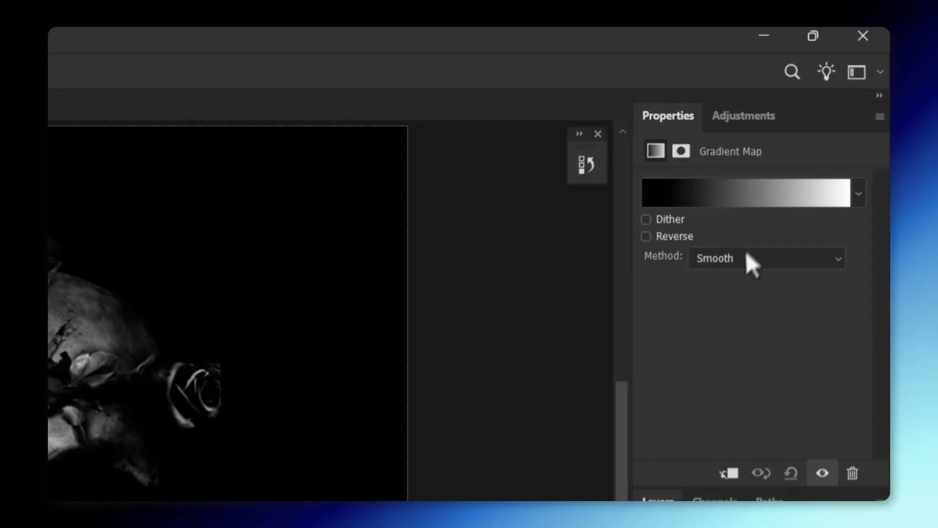
click(757, 200)
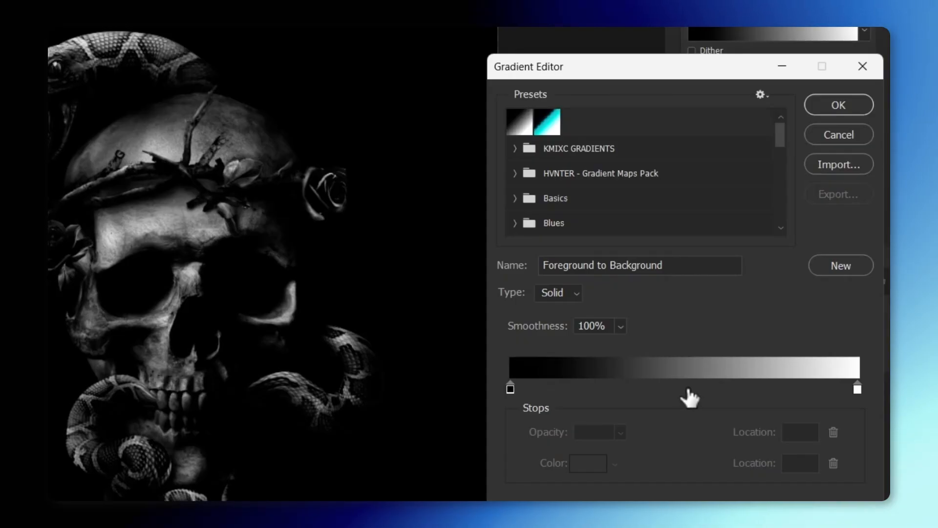
click(687, 390)
click(587, 464)
click(167, 363)
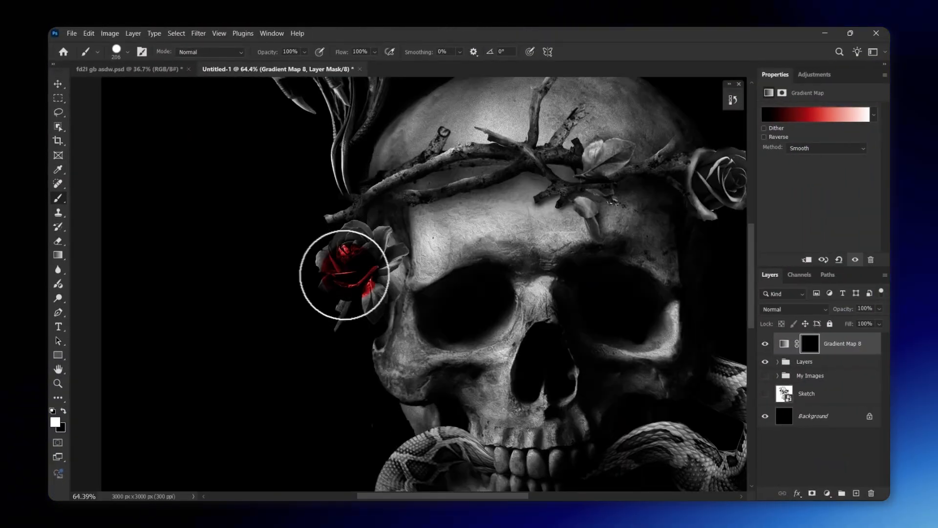
- Try to colour the left rose red by painting white freehand on the red Gradient Map layer's mask
drag(341, 272, 356, 265)
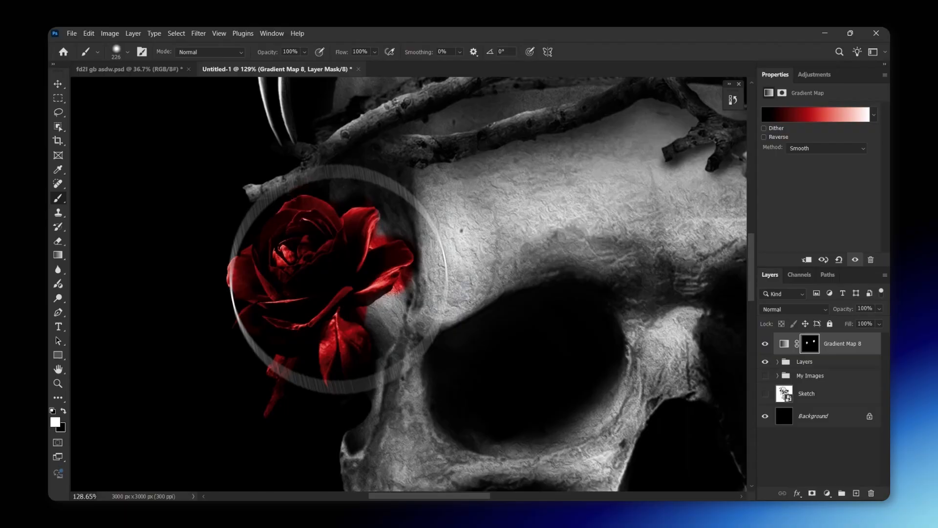
drag(324, 262, 314, 283)
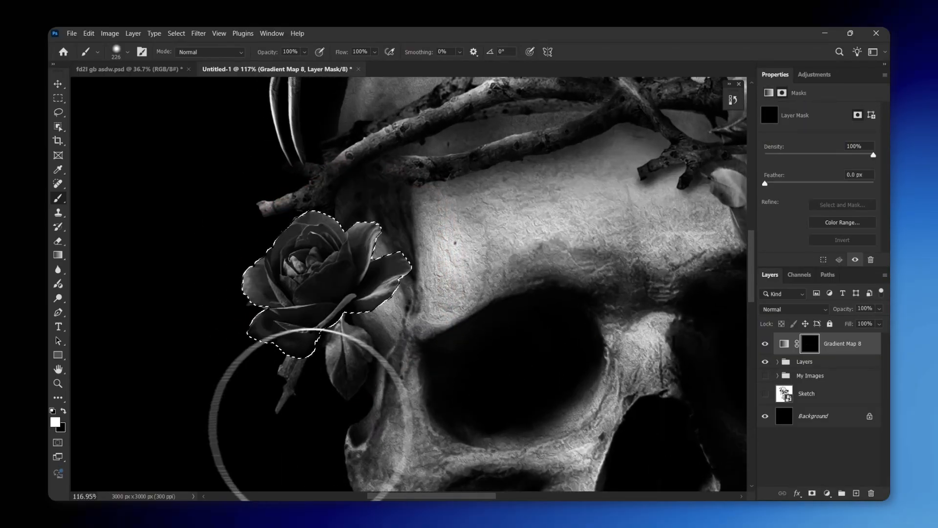
- Paint white inside the rose selection on the red Gradient Map layer's mask to colour the left rose red
drag(286, 350, 313, 284)
alt+right_click(210, 293)
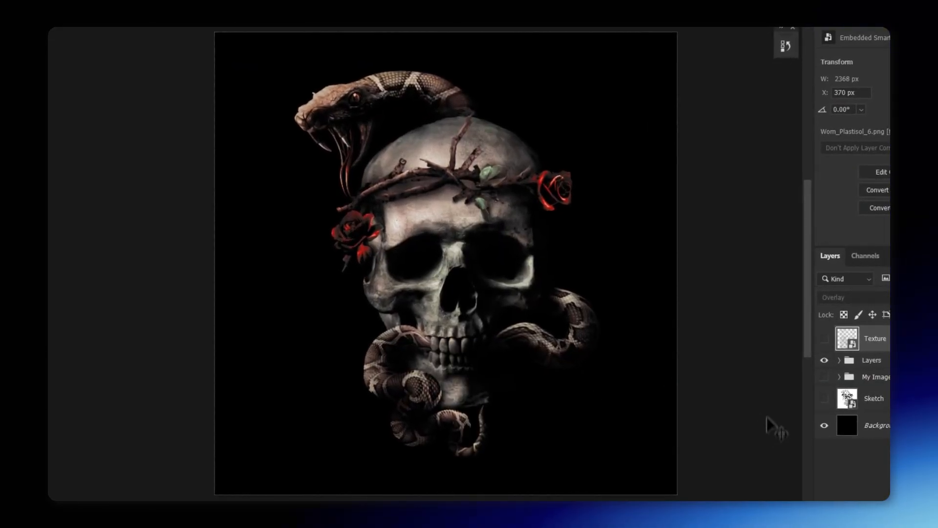
- Inspect the coloured snake head, roses, skull, teeth and snake coils in close-up and as a whole composition
scroll(450, 234, up, 5)
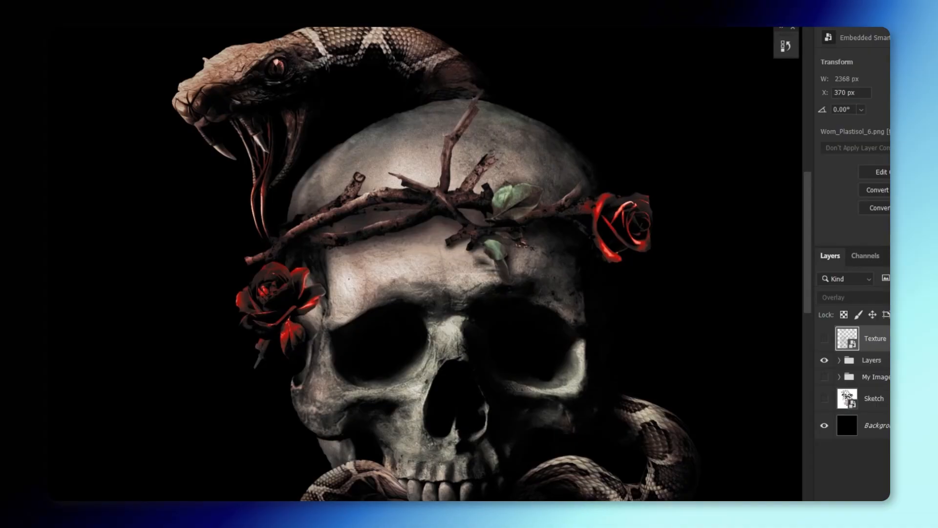
scroll(463, 307, down, 2)
scroll(467, 293, down, 5)
scroll(442, 406, up, 5)
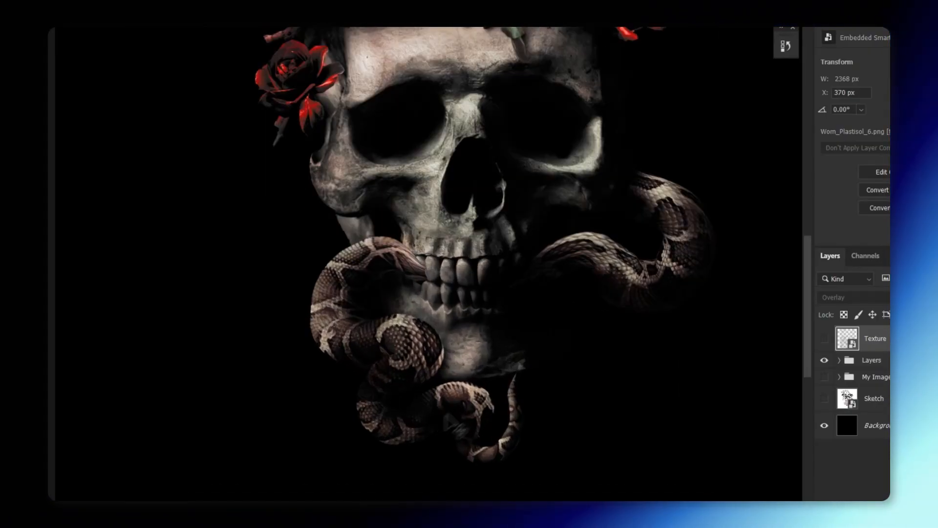
scroll(580, 273, down, 4)
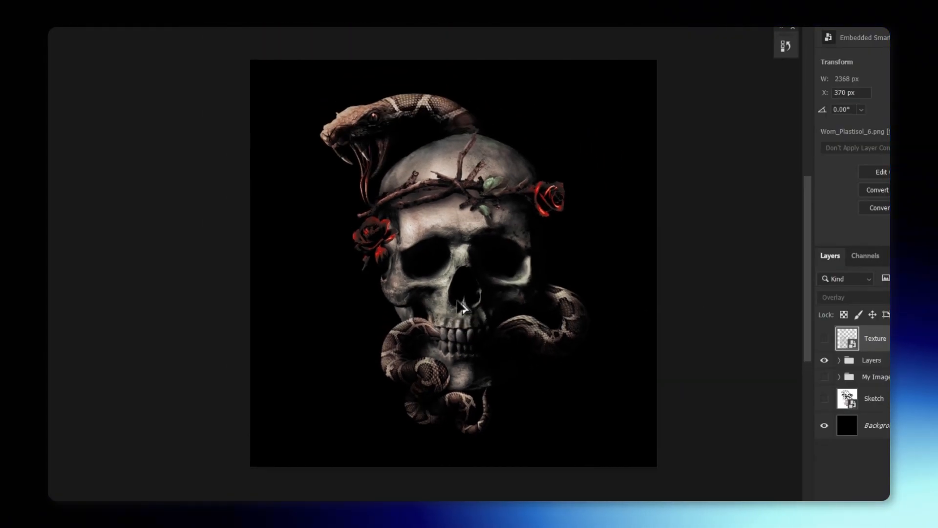
scroll(460, 308, up, 2)
scroll(484, 337, up, 1)
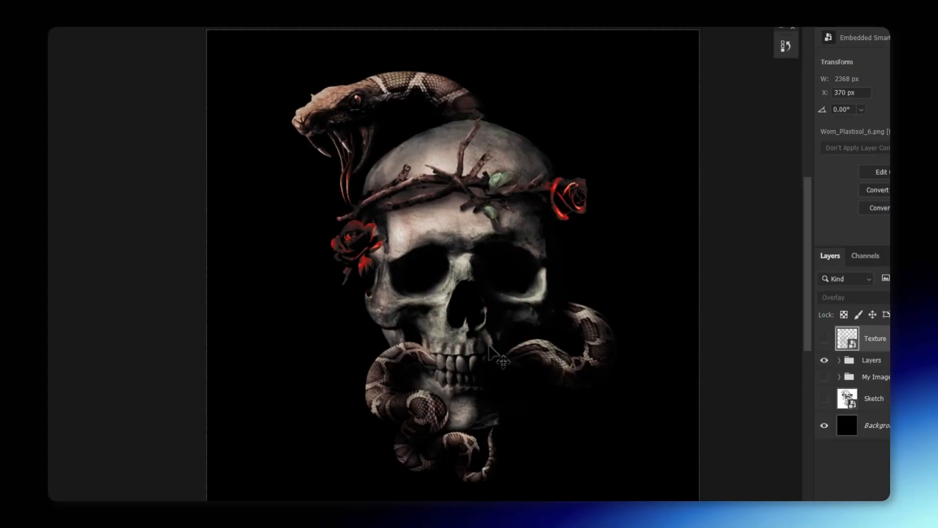
scroll(490, 348, up, 1)
scroll(491, 352, down, 3)
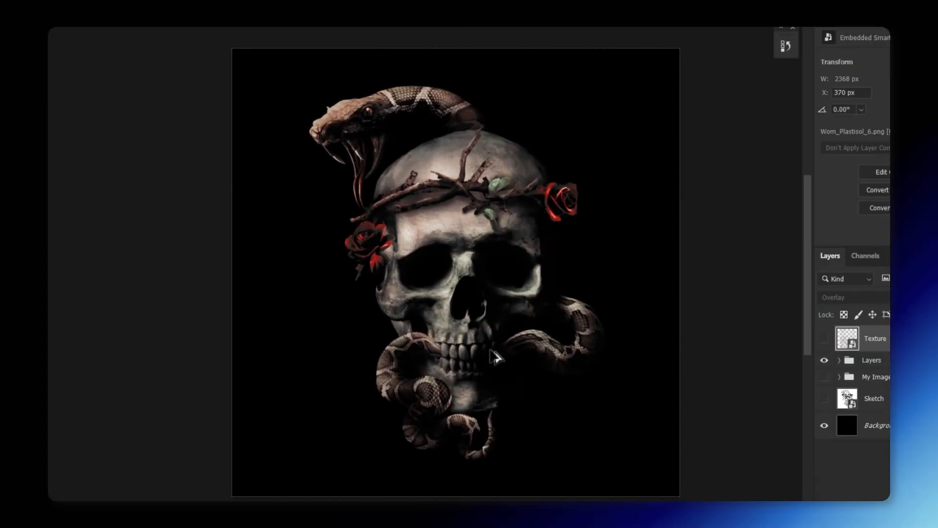
scroll(490, 350, down, 1)
scroll(490, 350, up, 1)
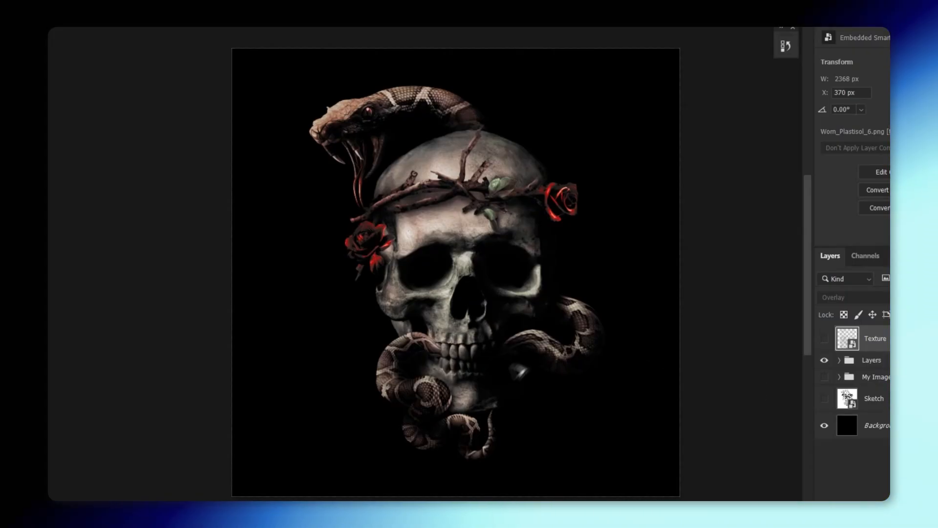
scroll(398, 401, up, 5)
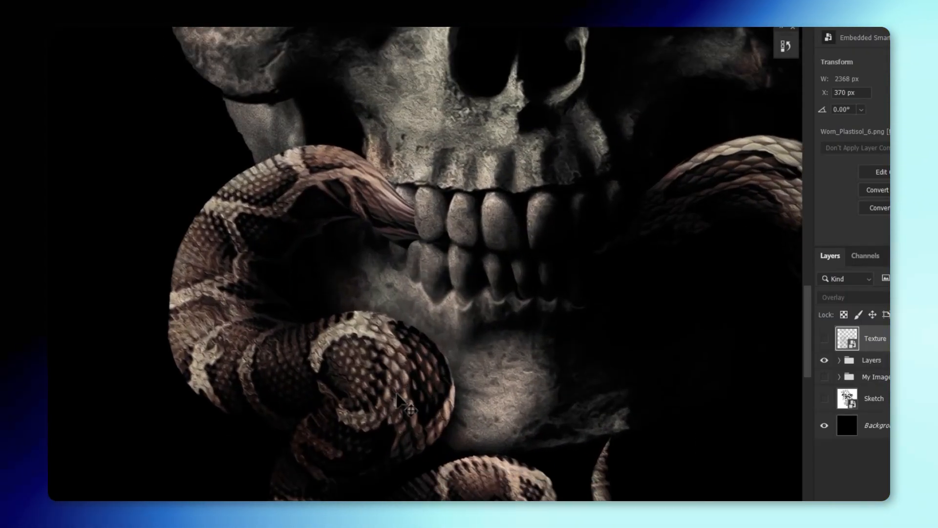
scroll(398, 401, down, 2)
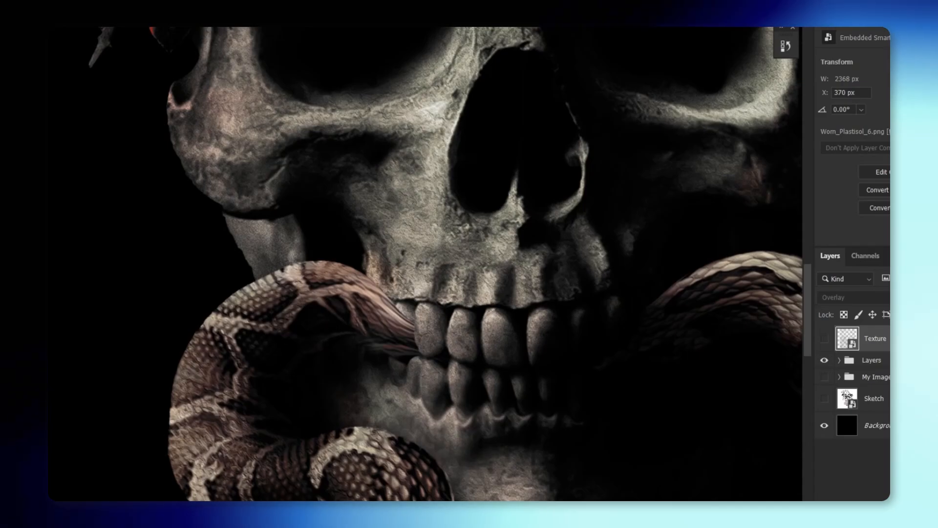
scroll(391, 328, up, 2)
scroll(381, 332, down, 3)
drag(367, 171, 372, 309)
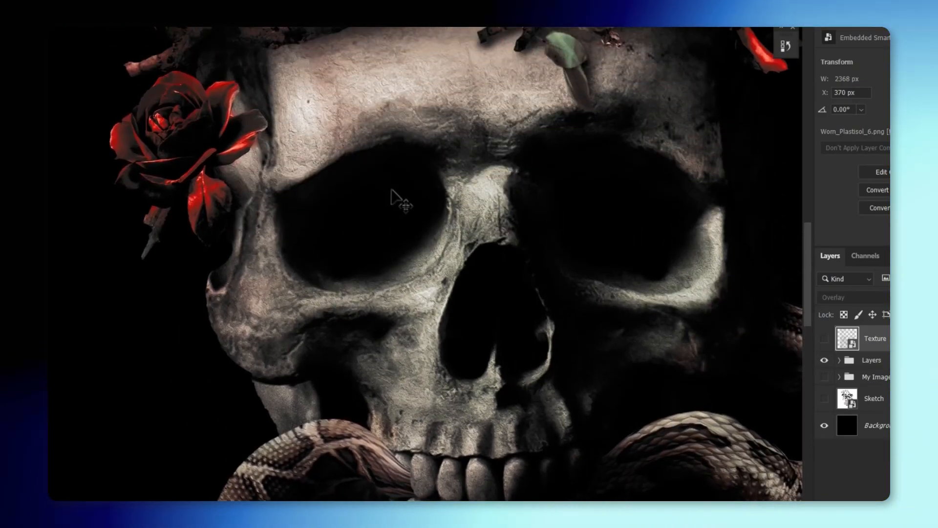
scroll(391, 193, down, 2)
scroll(394, 195, down, 3)
scroll(396, 205, up, 2)
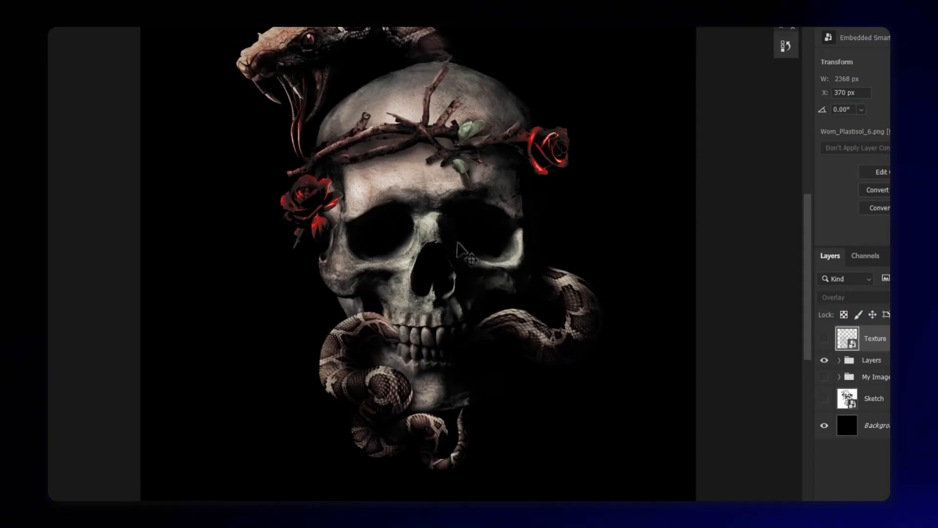
scroll(386, 254, down, 1)
scroll(430, 298, up, 2)
scroll(448, 322, down, 1)
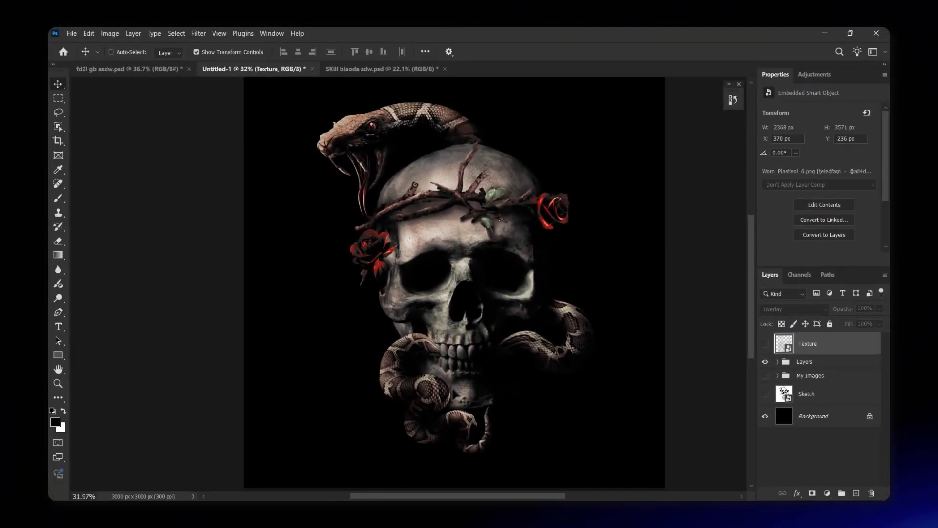
- Show the Texture layer and set its blend mode to Overlay over the skull graphic
click(765, 343)
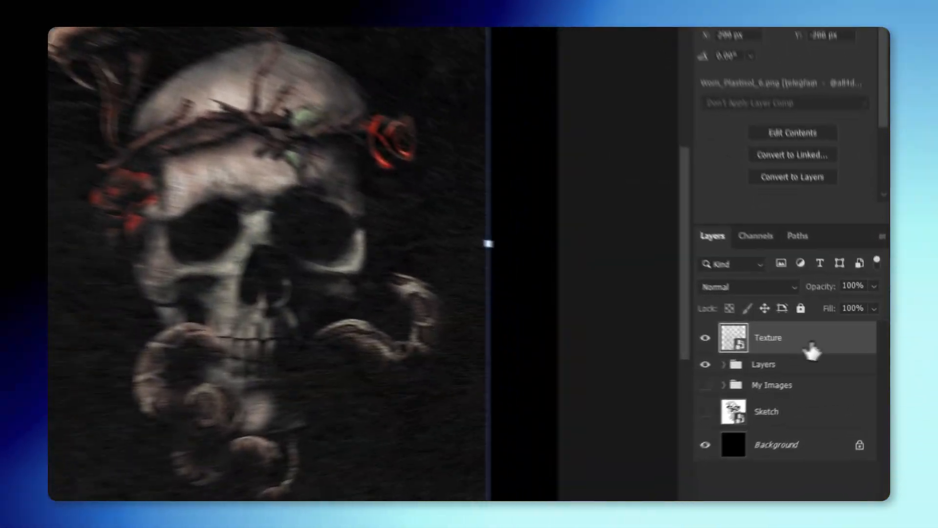
click(791, 310)
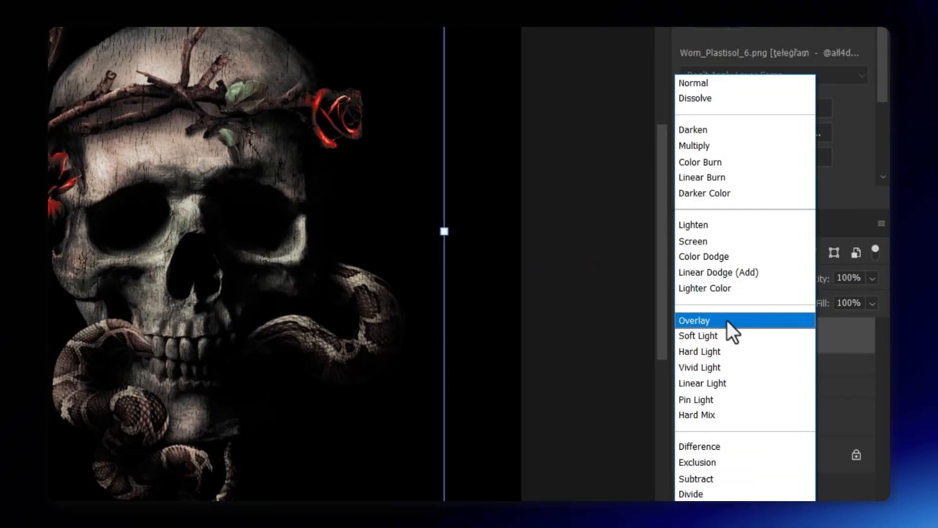
click(727, 321)
click(547, 314)
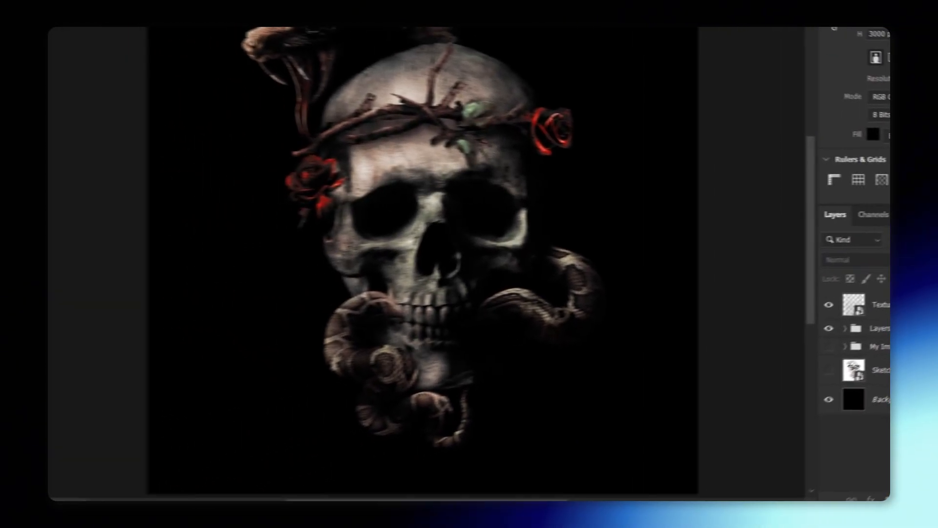
scroll(167, 383, up, 3)
scroll(394, 267, up, 5)
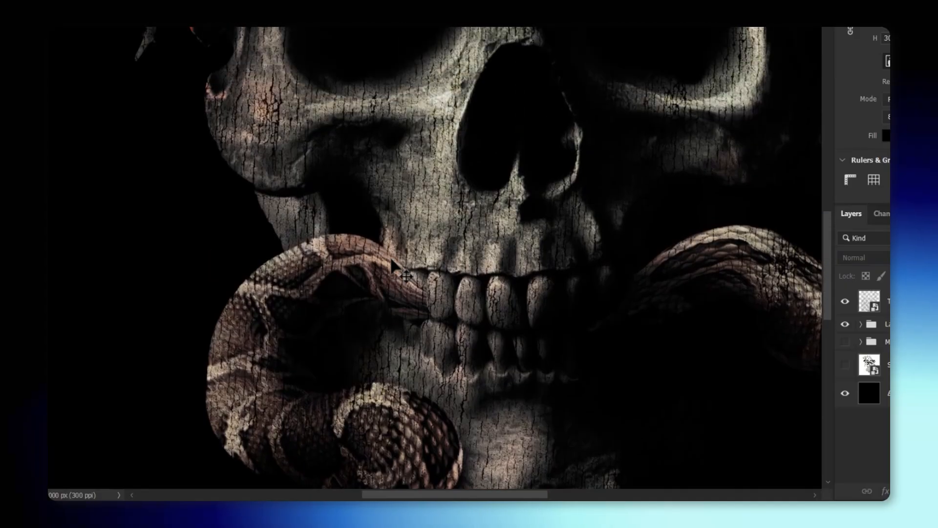
scroll(394, 267, up, 4)
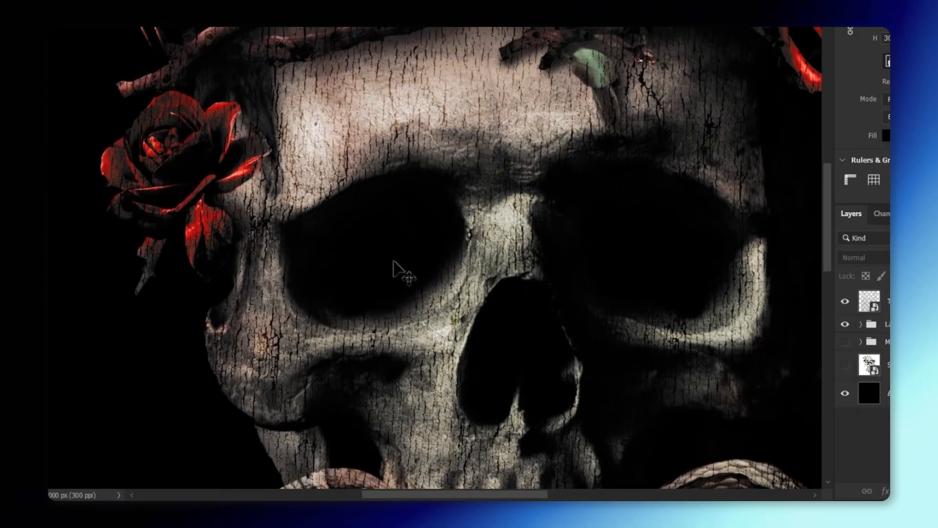
scroll(393, 261, down, 8)
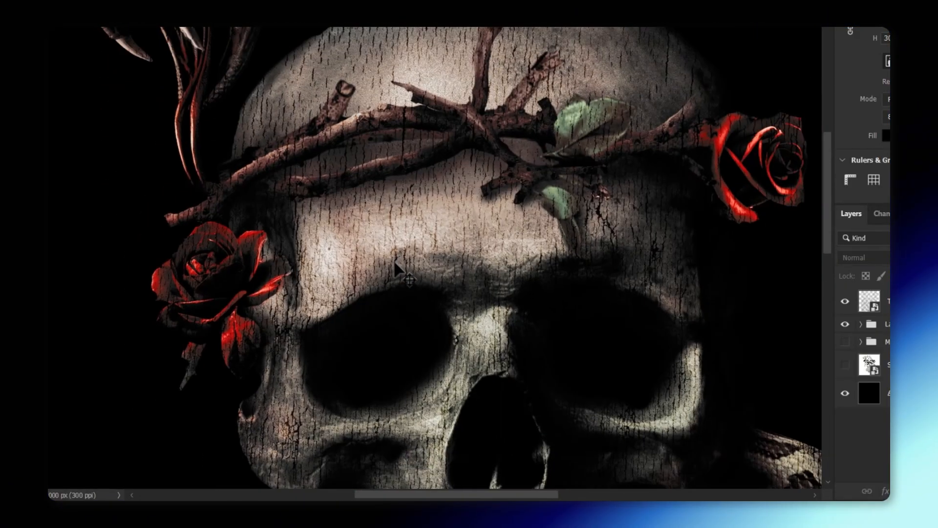
scroll(395, 267, down, 2)
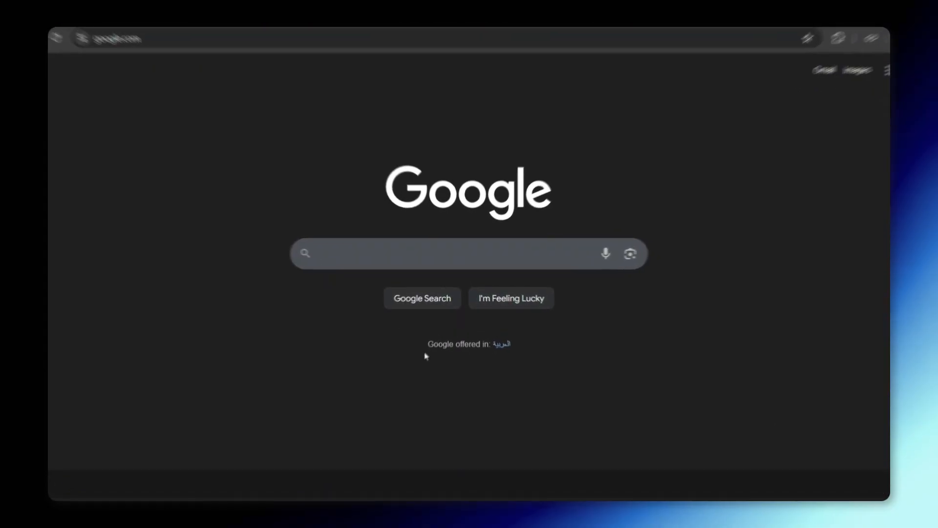
- Switch to Google and enter example texture search terms, including "Texture Overlay" and "Noisy Texture Overlay"
click(371, 256)
text(Texture Overlay)
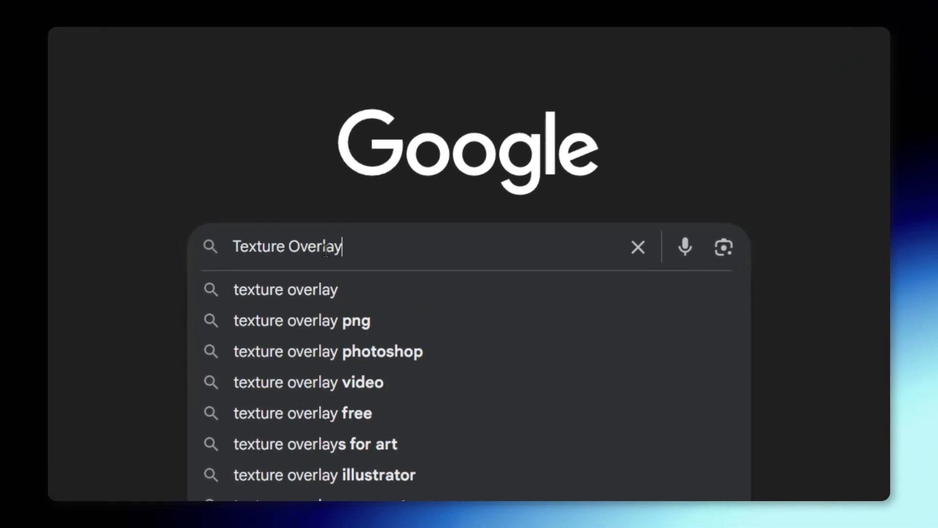
key(ctrl+a)
text(Vintage TExtu)
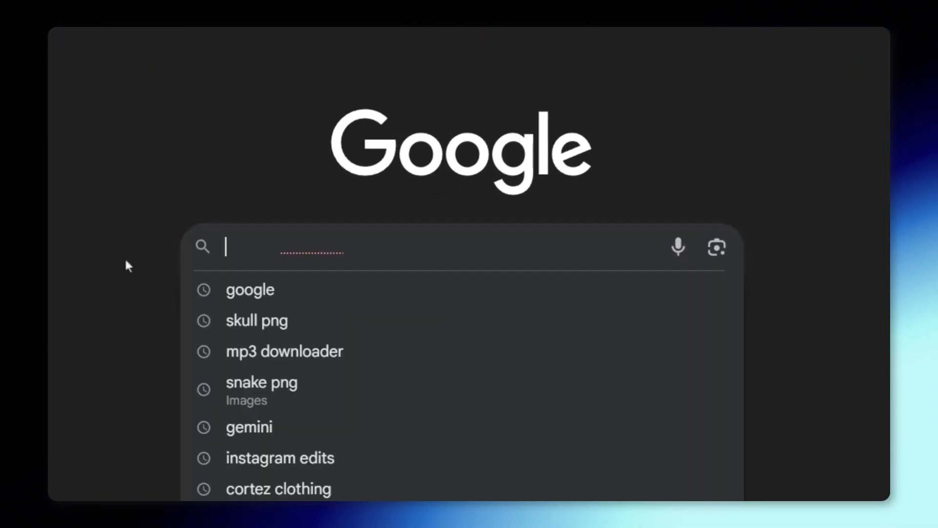
text(Noisy Texture)
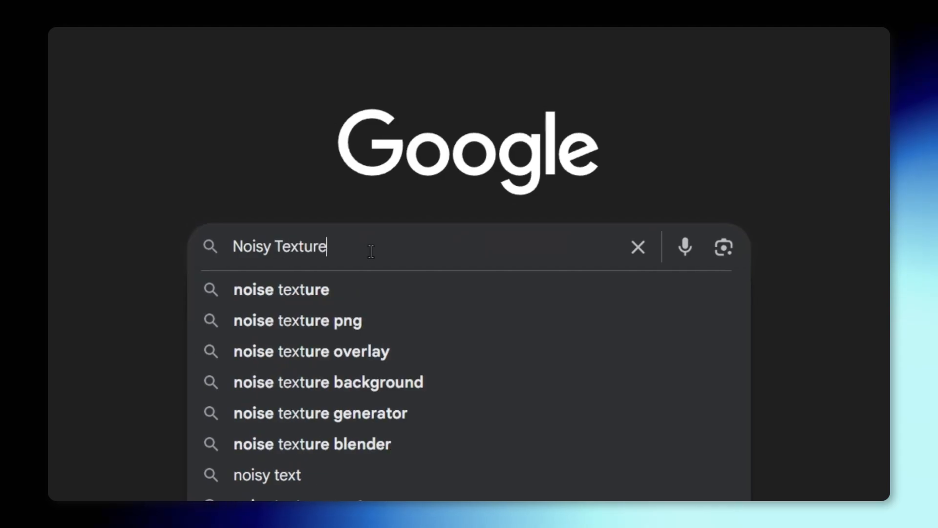
text( Overy)
key(BackSpace)
text(lay Idk just)
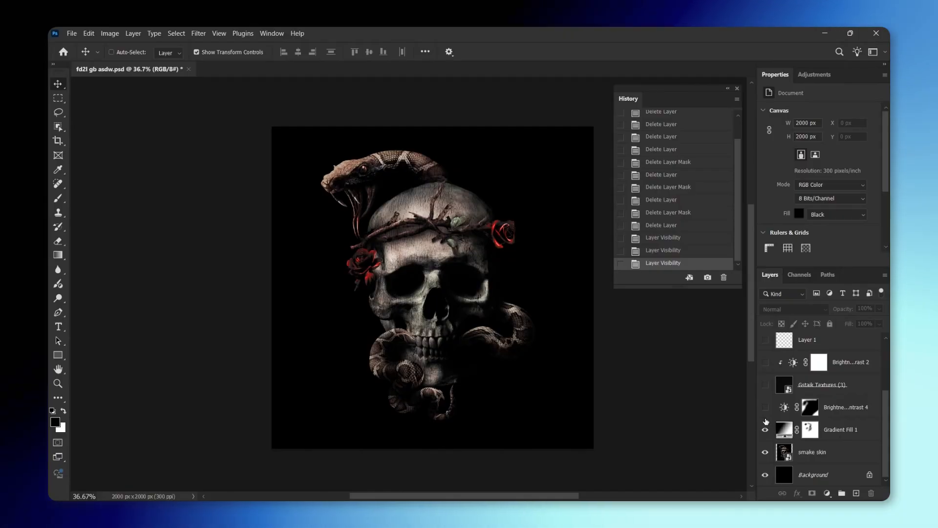
- Switch to fd2l gb asdw.psd in Photoshop and turn on the hidden adjustment and texture layers above Gradient Fill 1
drag(766, 430, 766, 392)
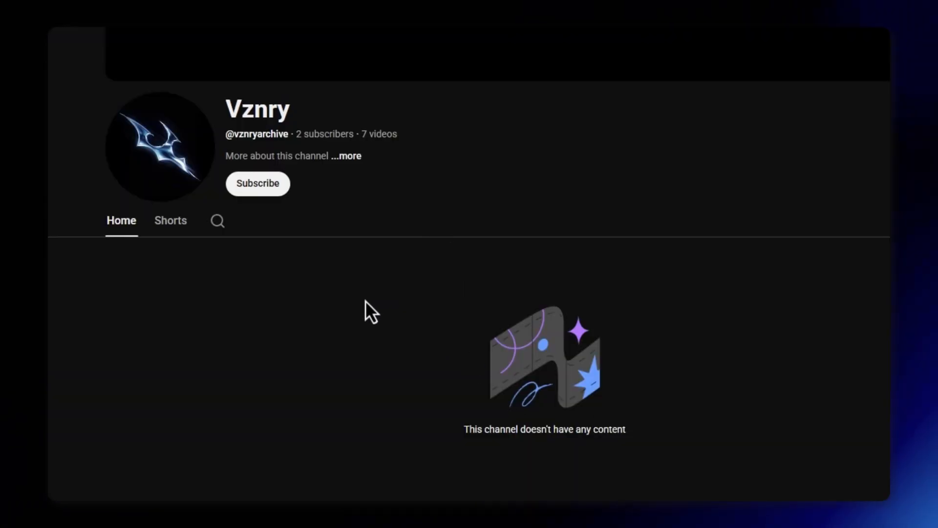
- Subscribe to the Vznry channel on YouTube and browse the posts on the vznrygraphics Instagram profile
click(261, 192)
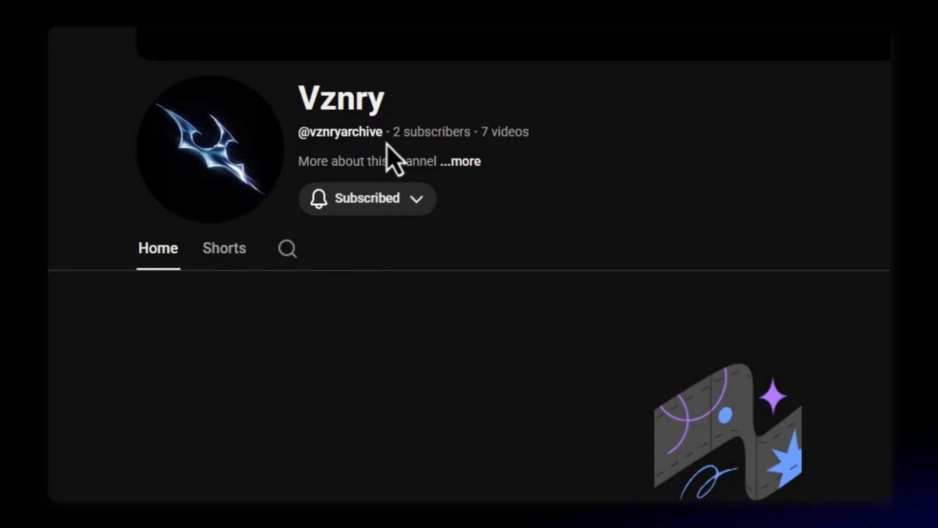
click(606, 240)
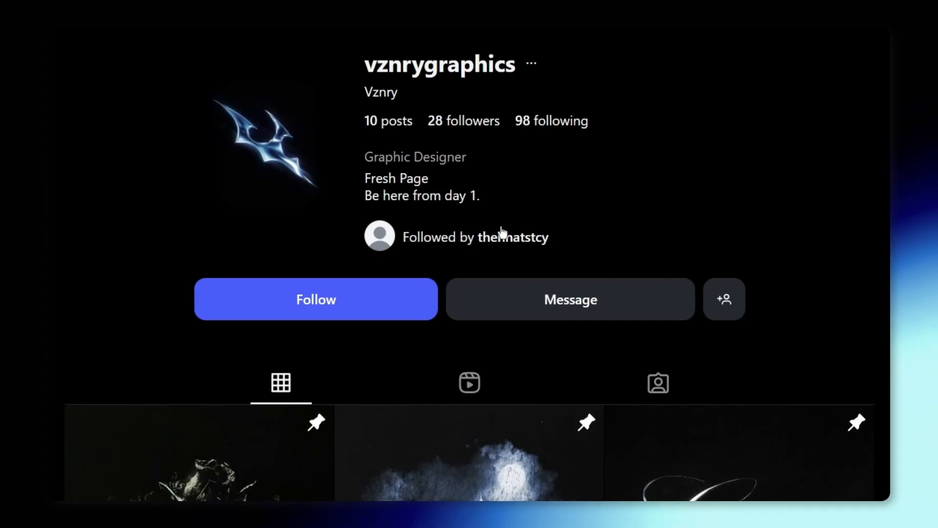
scroll(469, 264, down, 10)
scroll(469, 264, up, 10)
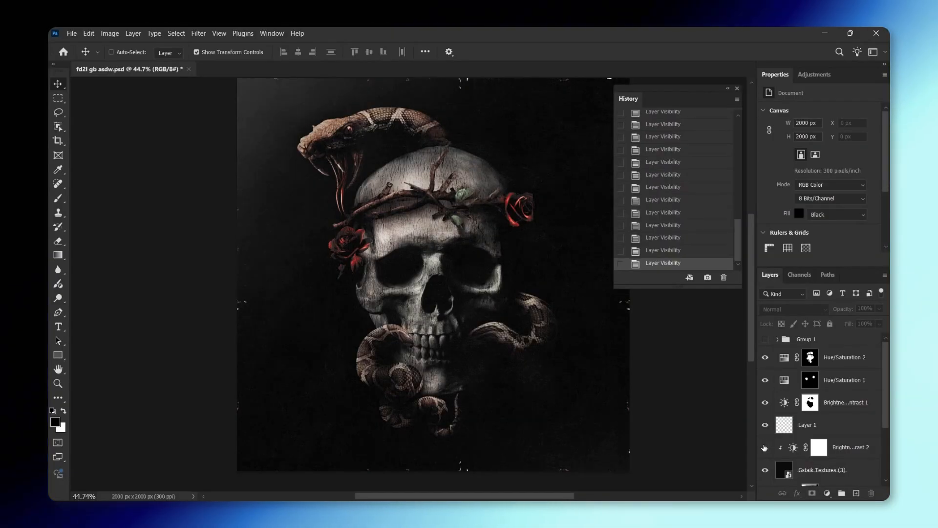
- Switch to fd2l gb asdw.psd and toggle the Brightness/Contrast 2, Gstaik Textures (3) and Gradient Fill 1 layers to compare their effects
click(764, 446)
scroll(802, 417, down, 2)
click(765, 416)
click(765, 417)
click(764, 416)
click(765, 417)
scroll(765, 419, down, 1)
click(765, 430)
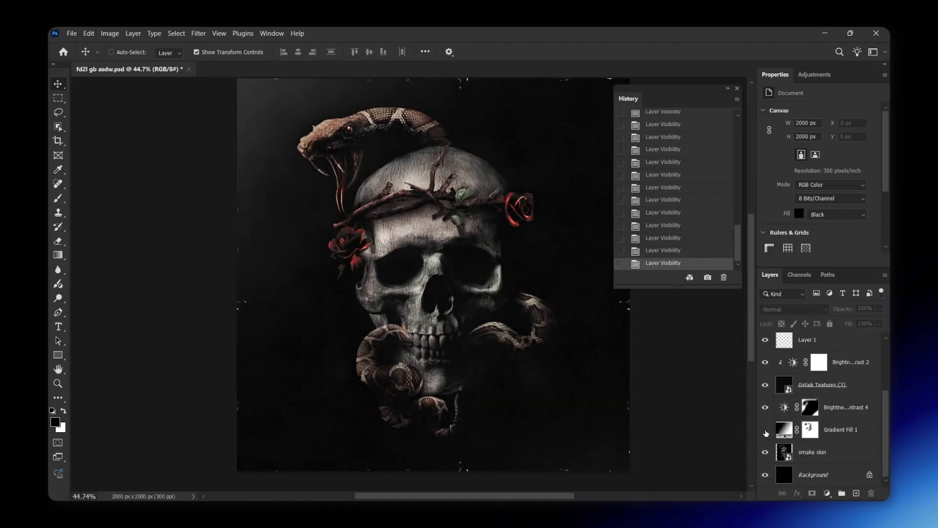